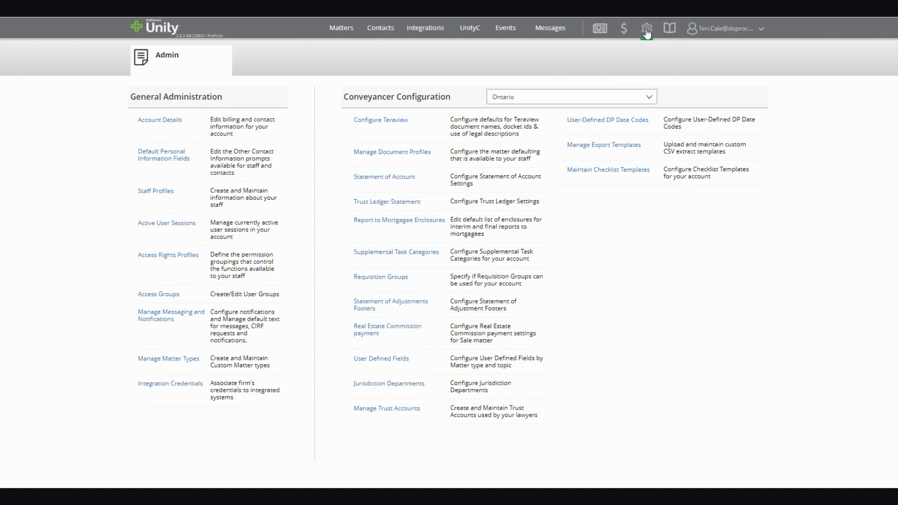
Check the Zoom and Google Meet integration credentials, re-validating the Google account sign-in.
click(169, 384)
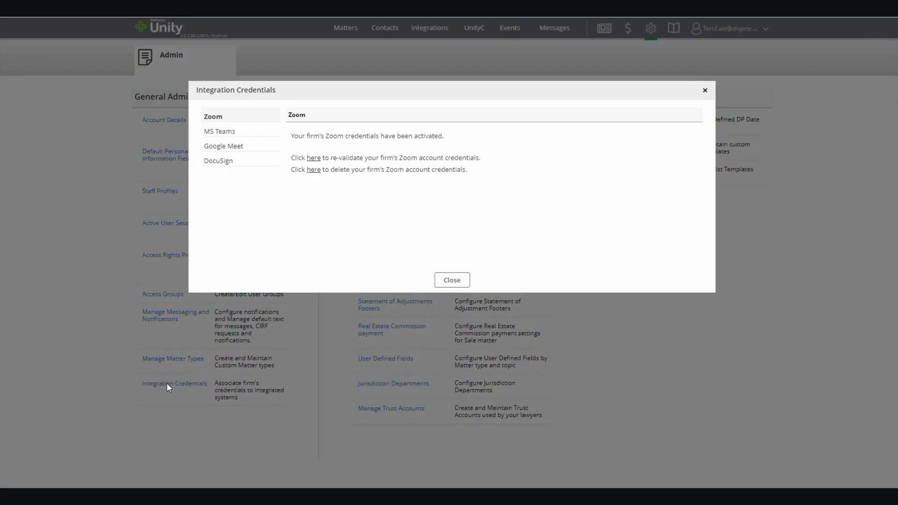
click(264, 148)
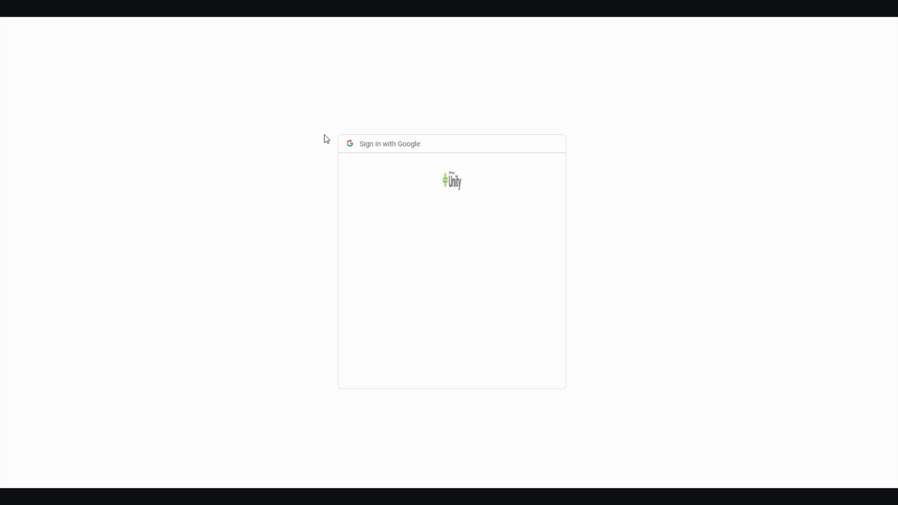
click(436, 298)
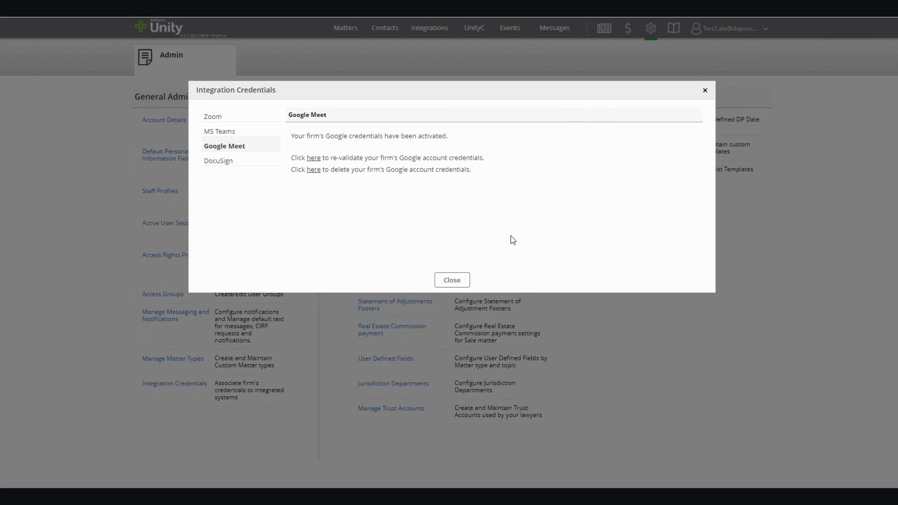
click(454, 280)
Add a new appointment from the Matter Opening details of sale matter 050721-S.
click(341, 28)
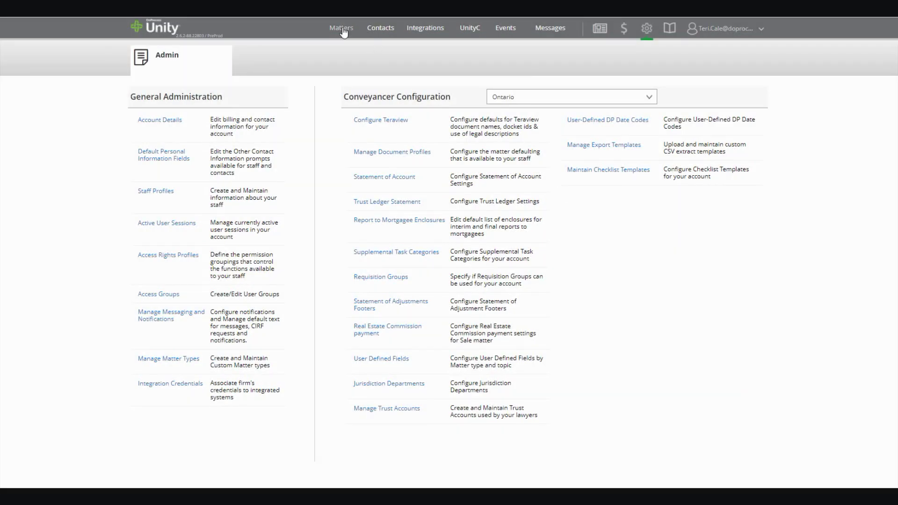
click(188, 144)
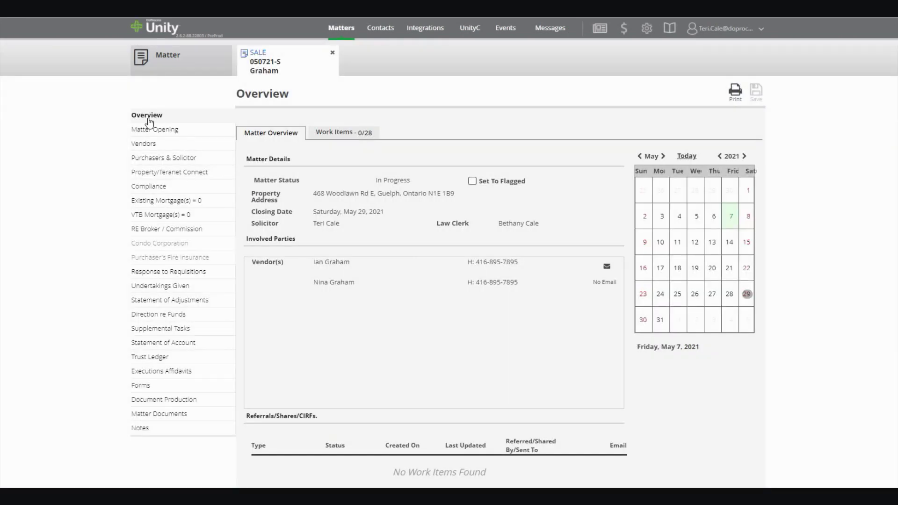
click(160, 132)
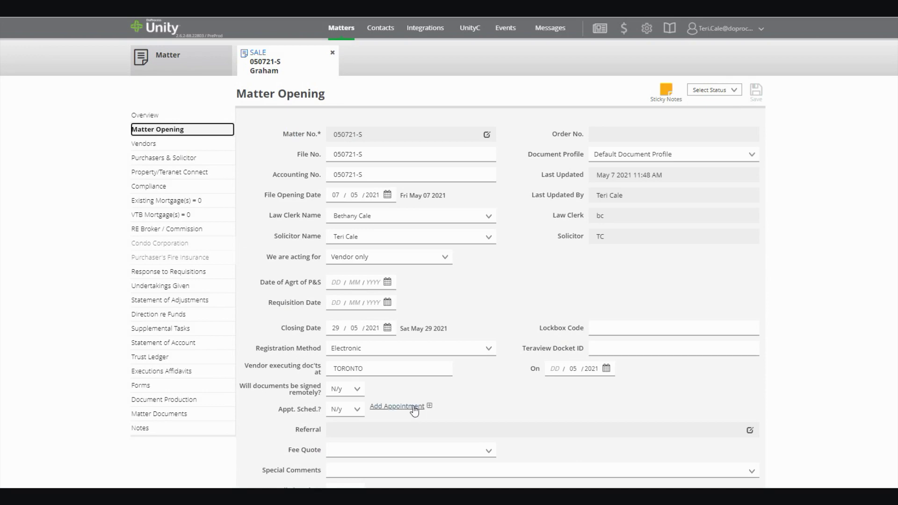
click(399, 408)
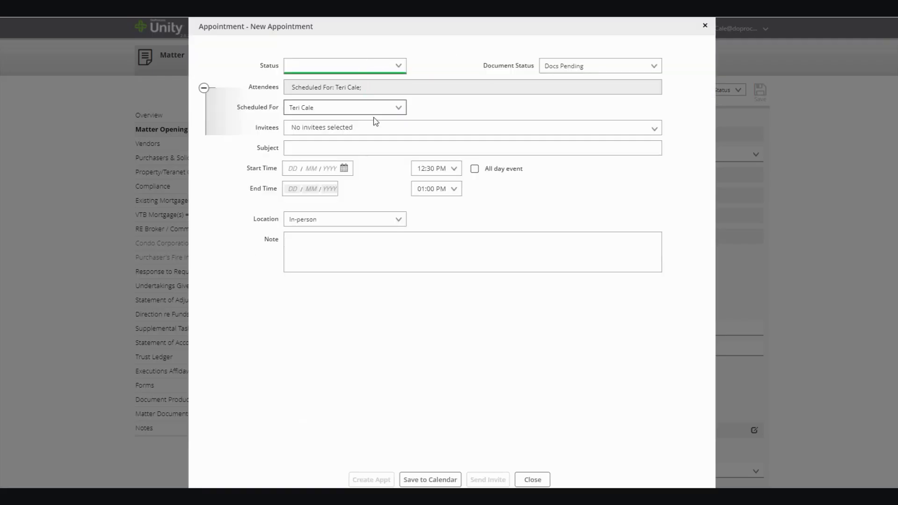
Invite both clients and enter the subject 'Signing - remote'.
click(388, 127)
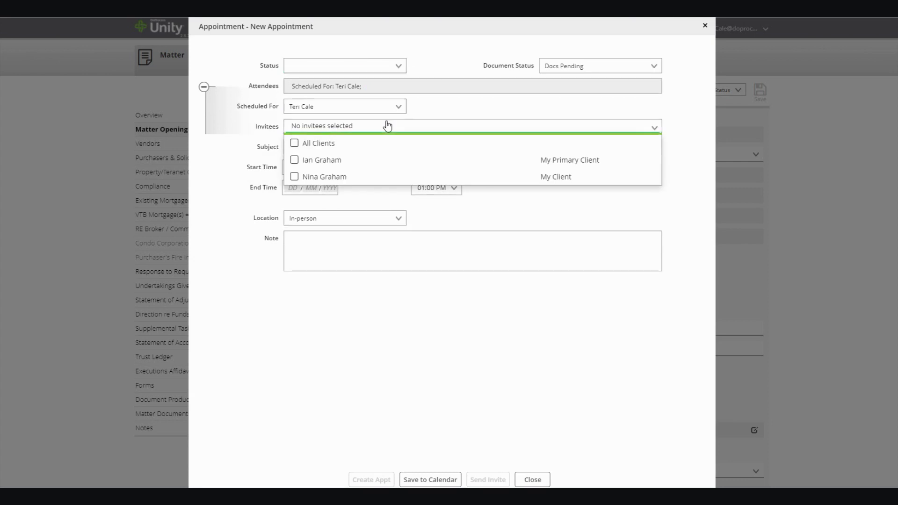
click(294, 144)
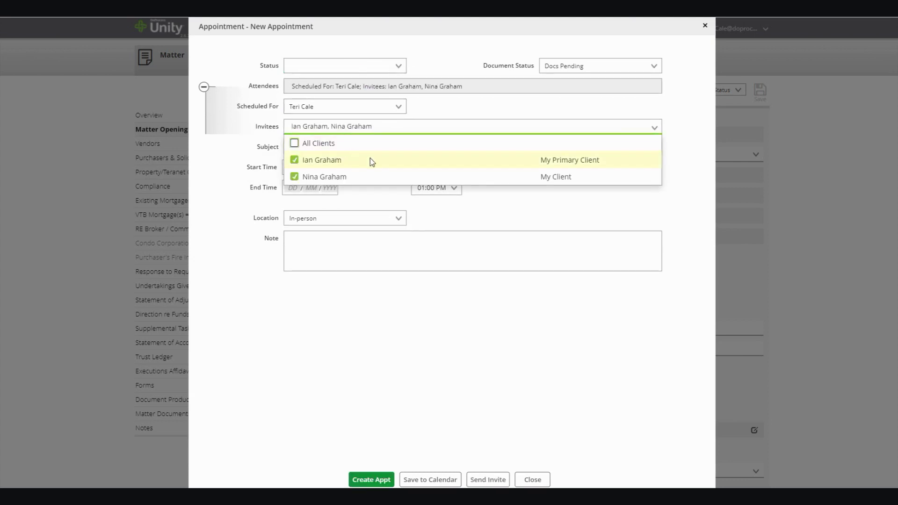
click(616, 146)
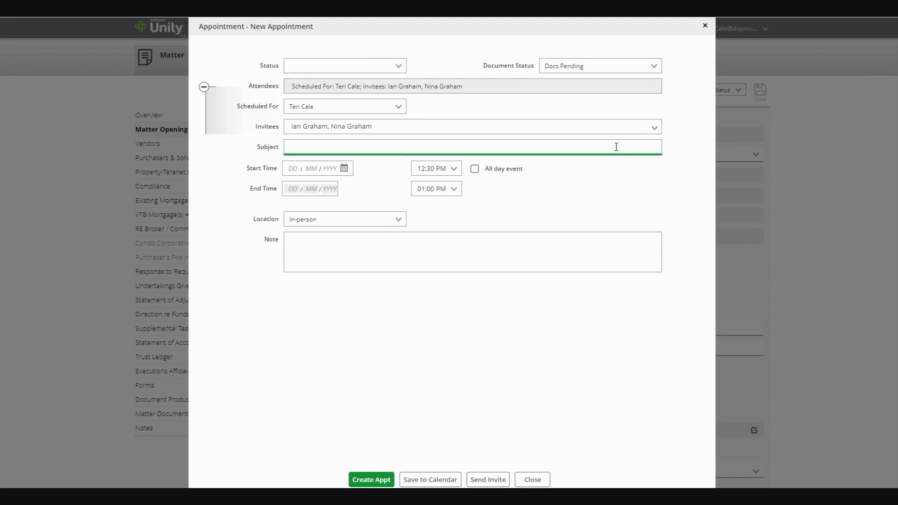
text(Signing - remote)
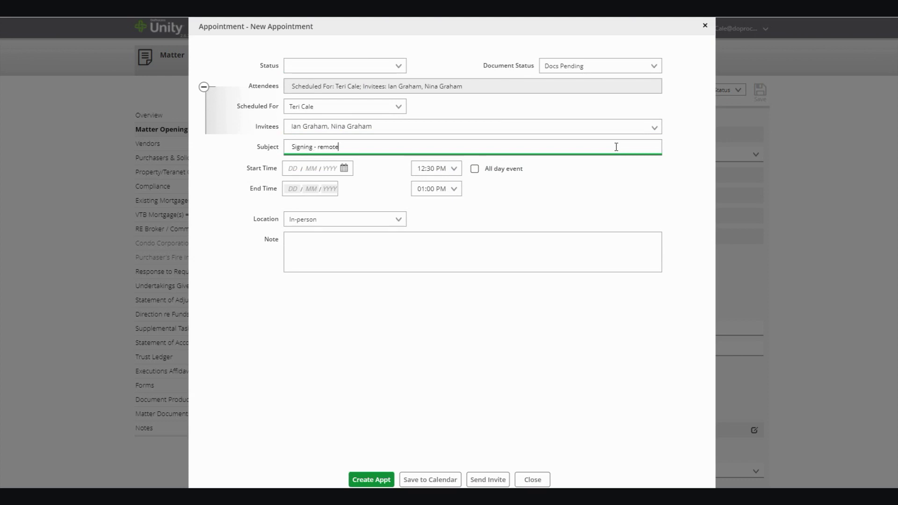
Create the appointment for 27 May 2021 as a Zoom meeting on the solicitor's Zoom account.
click(344, 169)
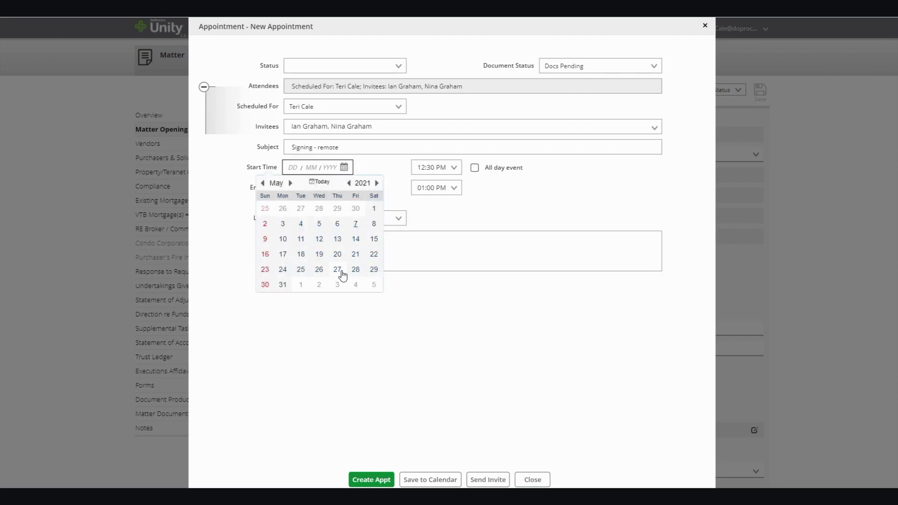
click(342, 275)
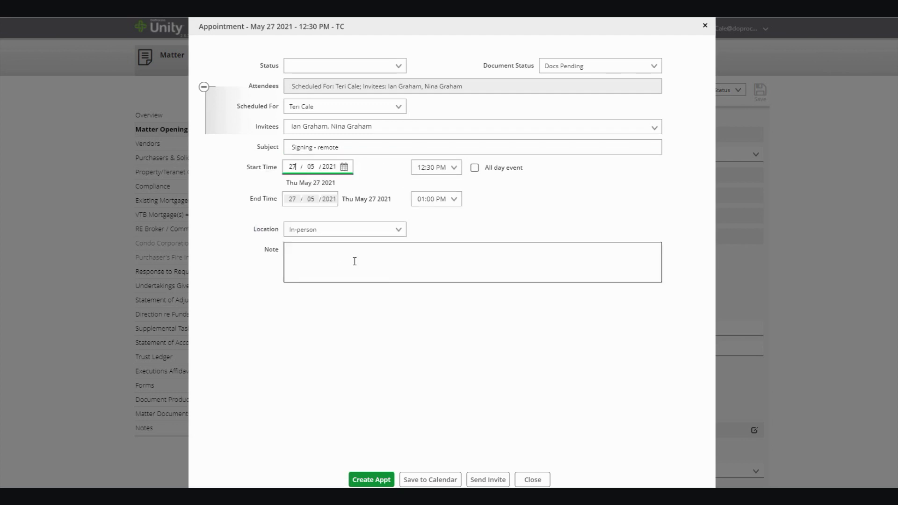
click(396, 235)
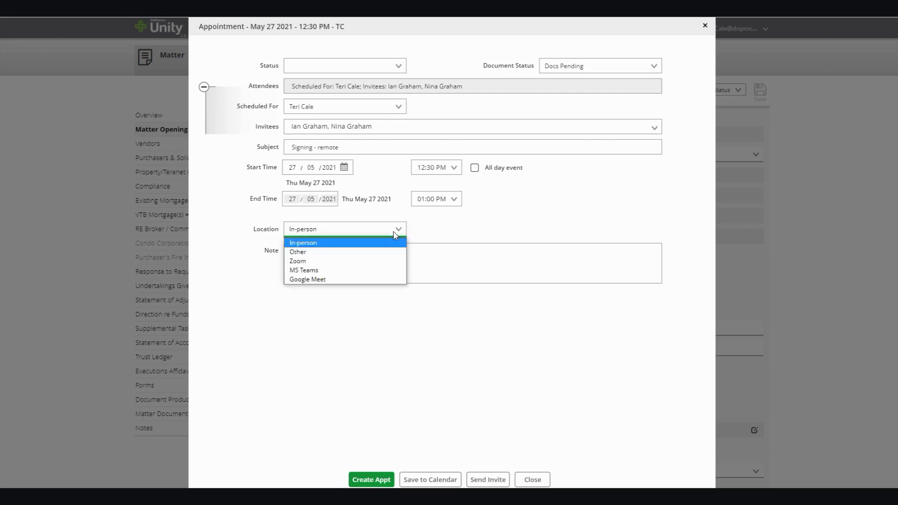
click(380, 262)
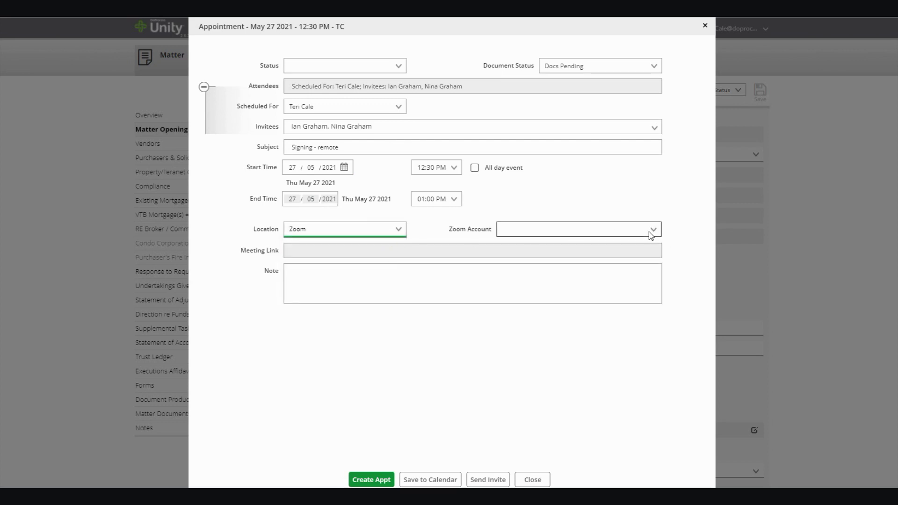
click(652, 235)
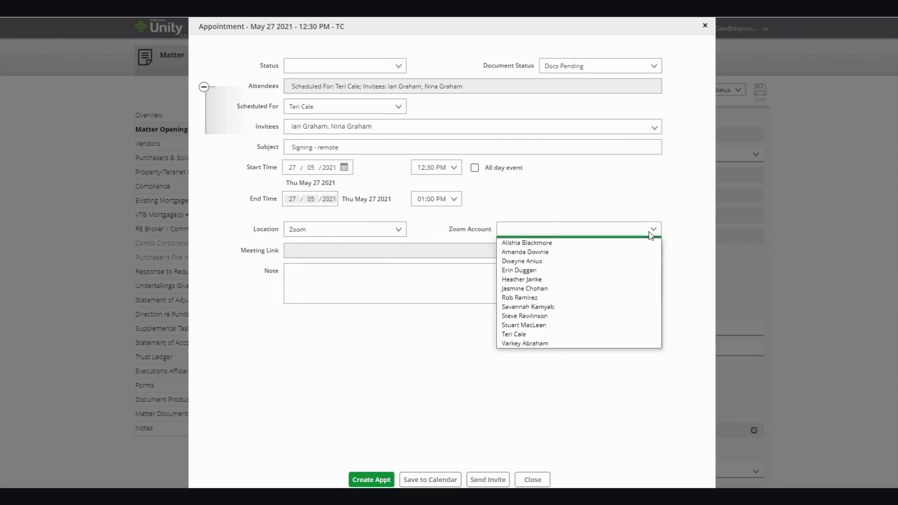
click(590, 335)
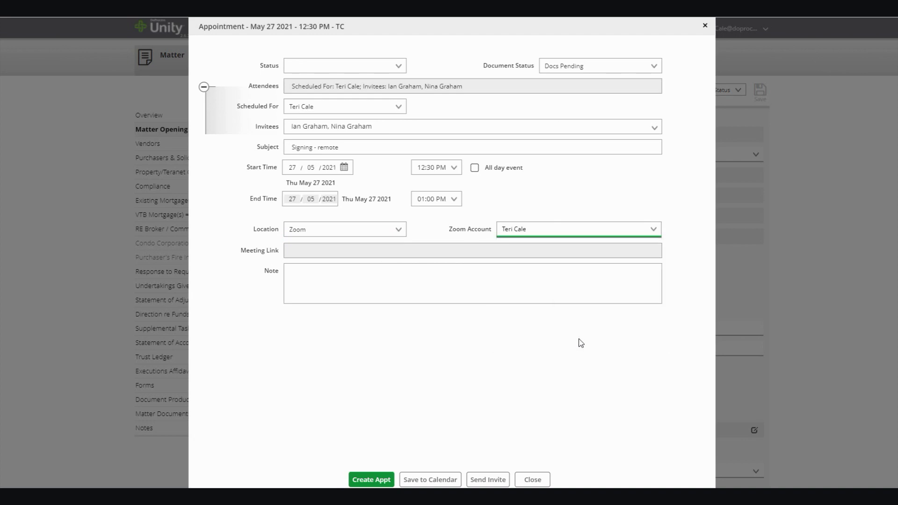
click(371, 480)
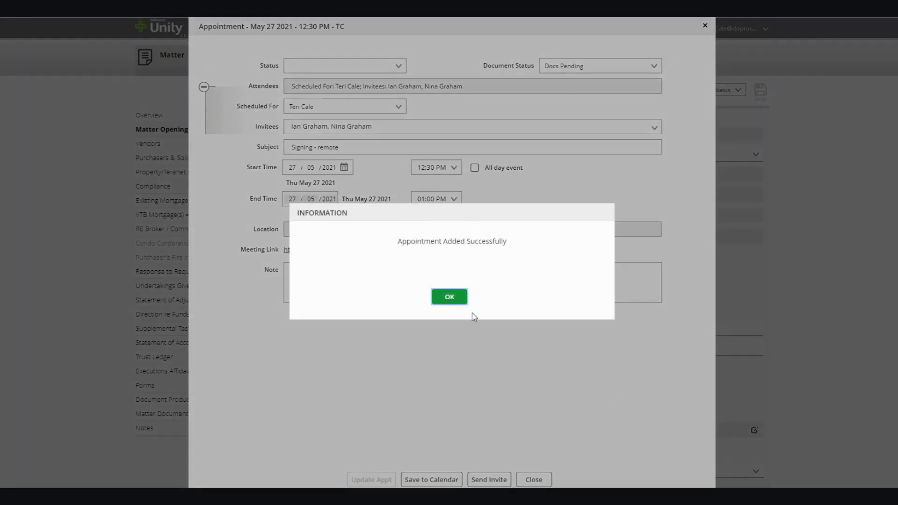
Confirm the new appointment and show the Events list with the 27 May 'Signing - remote' entry.
click(450, 297)
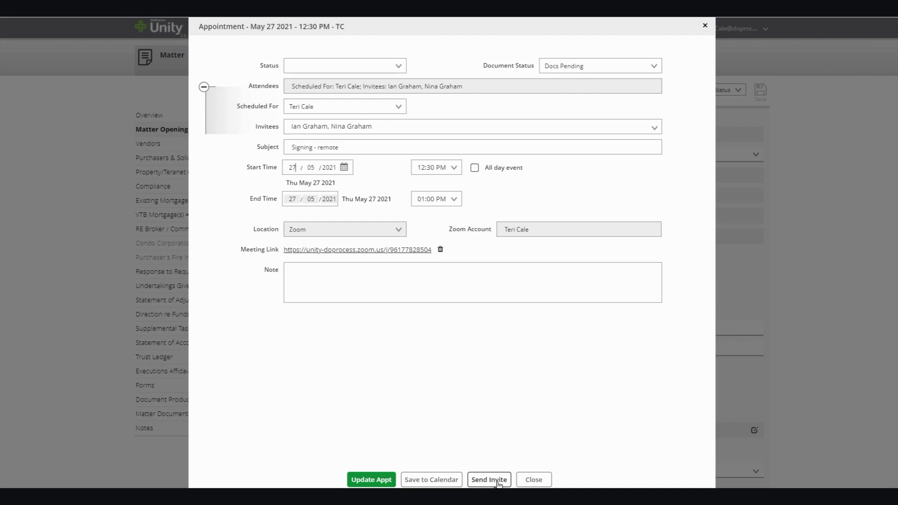
click(490, 480)
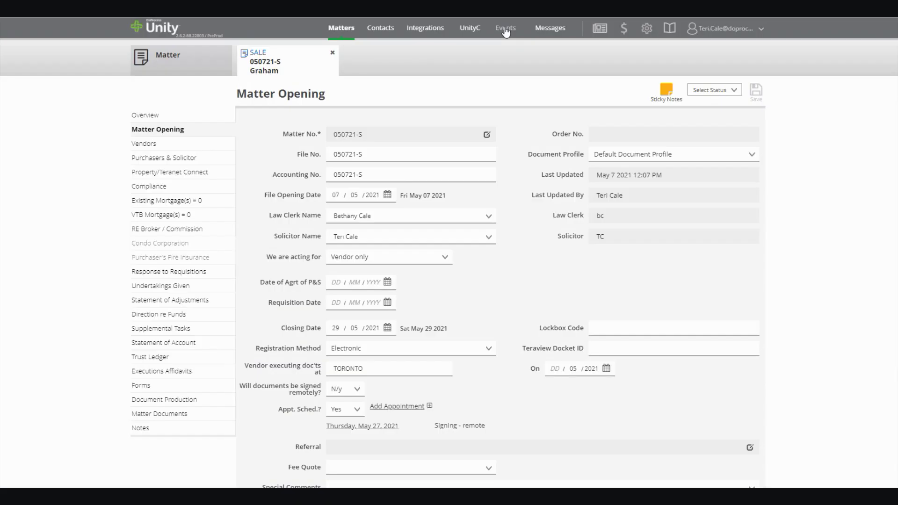
click(505, 30)
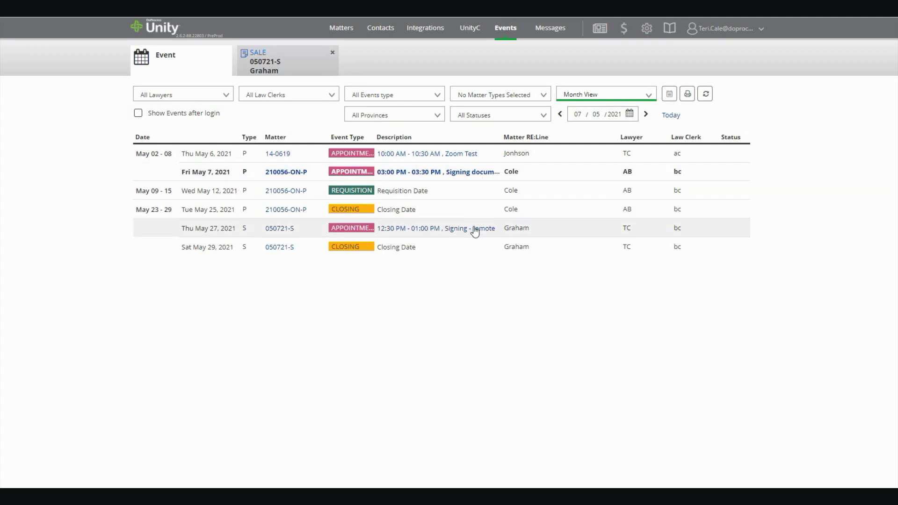
click(365, 229)
click(403, 228)
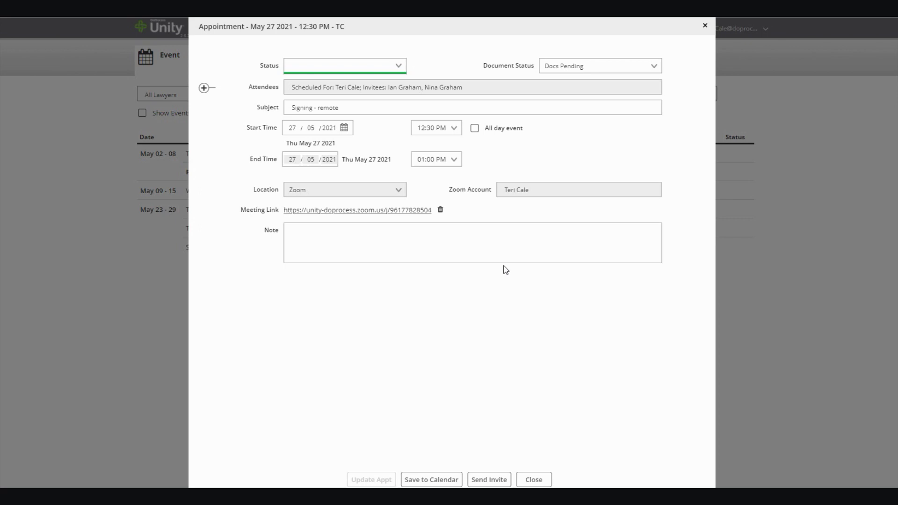
click(706, 26)
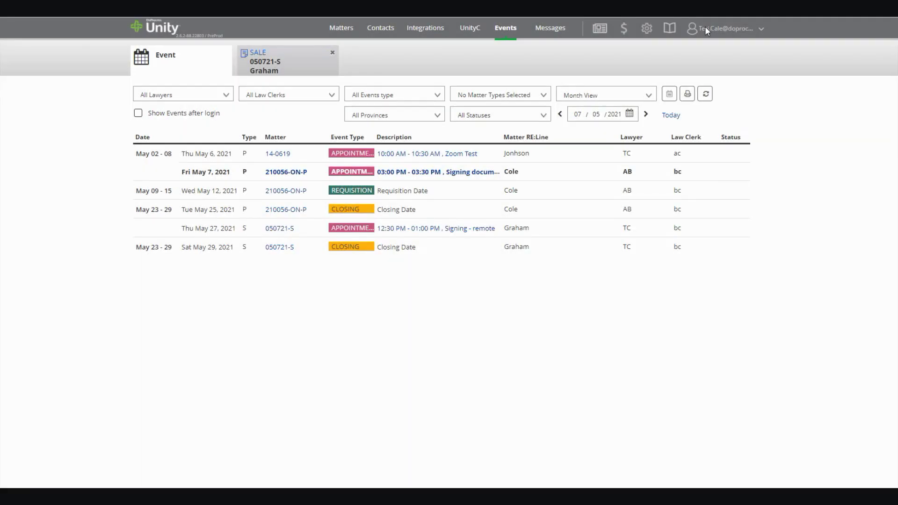
Review the Matter Status Notification settings under Manage Messaging and Notifications and save them.
click(648, 29)
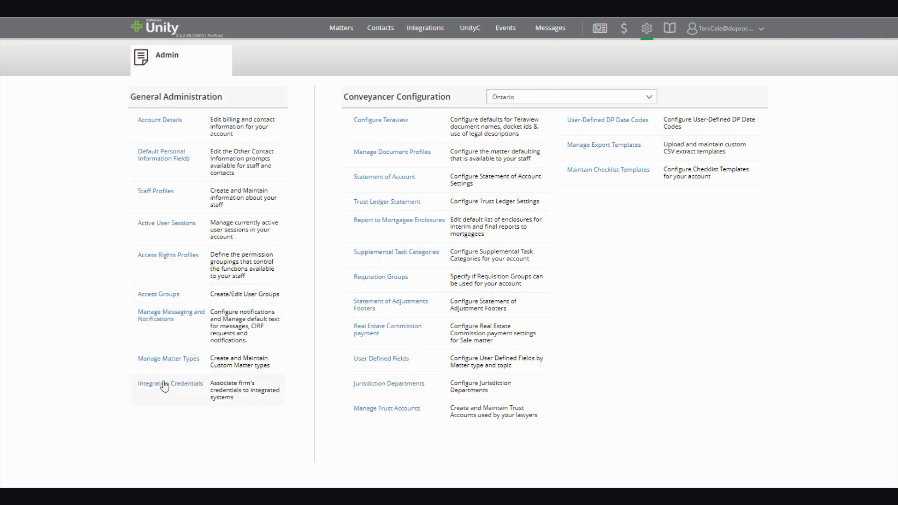
click(159, 320)
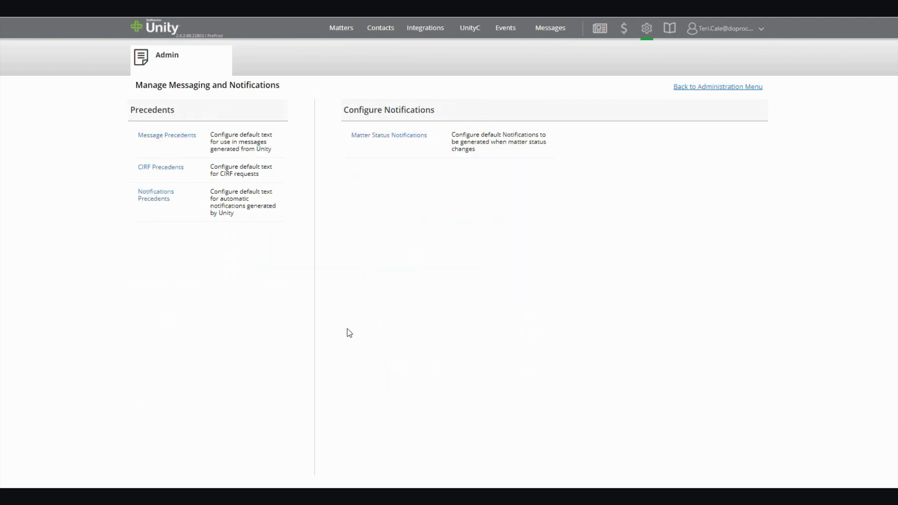
click(401, 141)
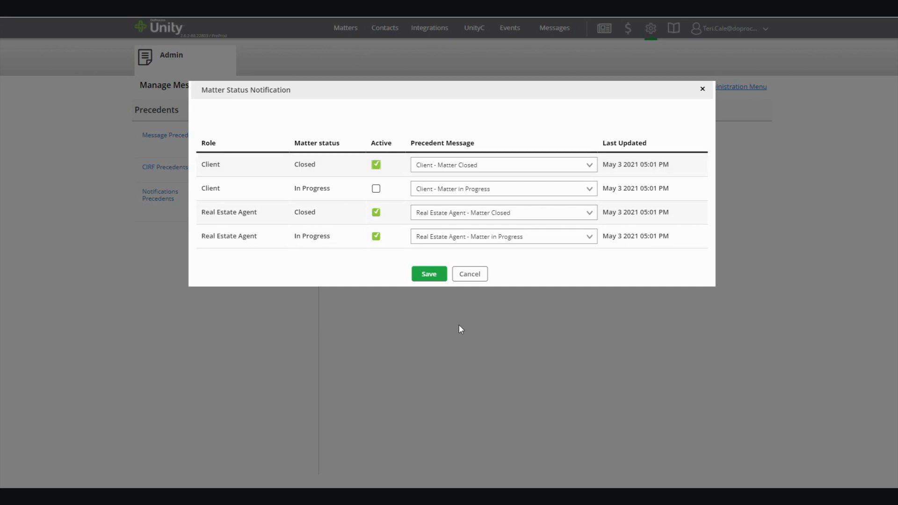
click(428, 274)
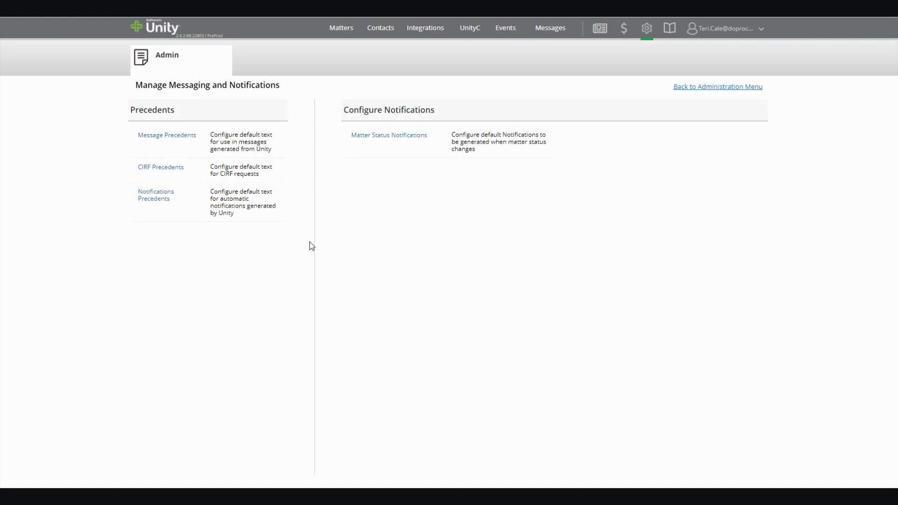
click(153, 198)
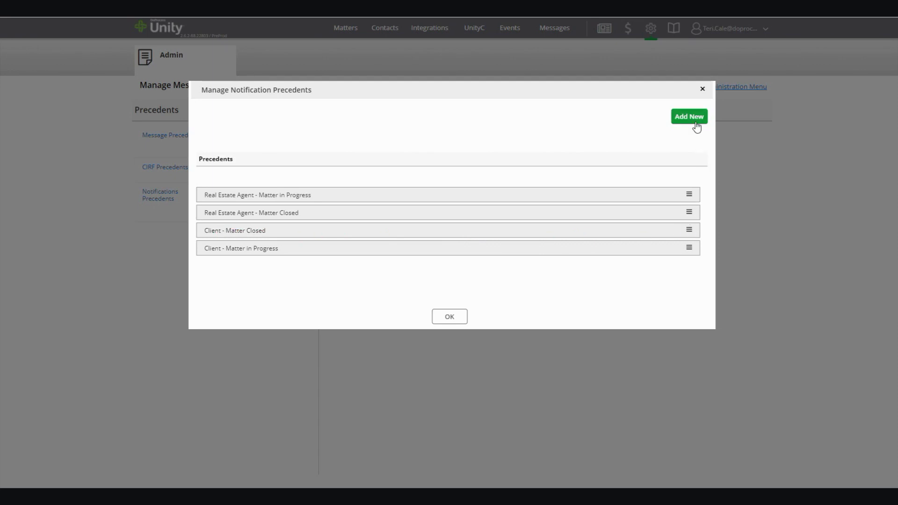
click(689, 194)
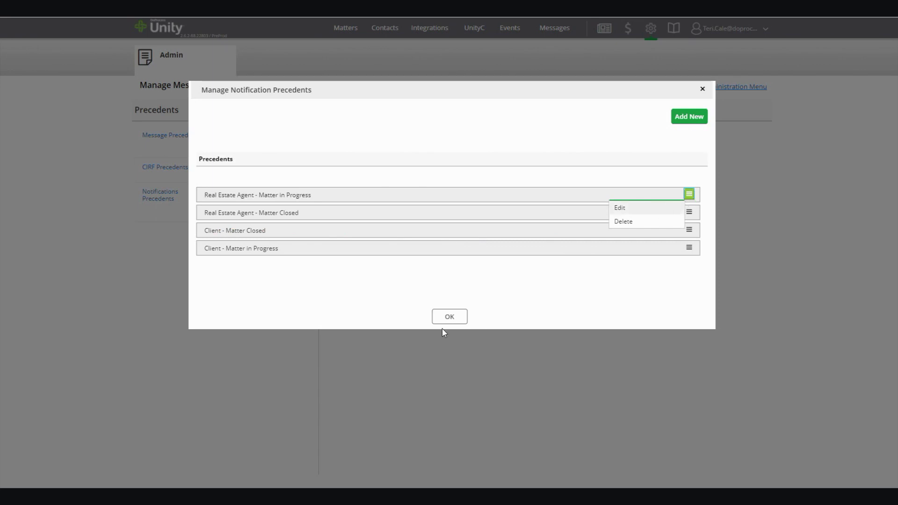
click(451, 317)
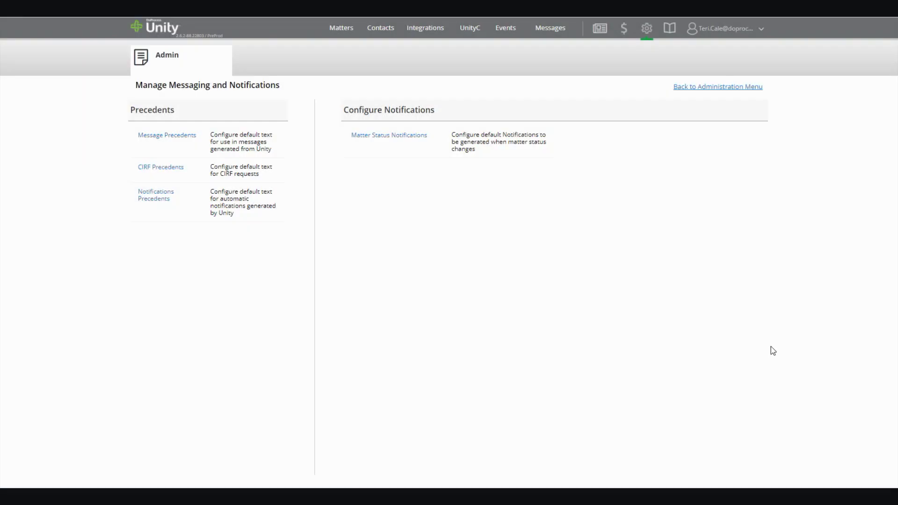